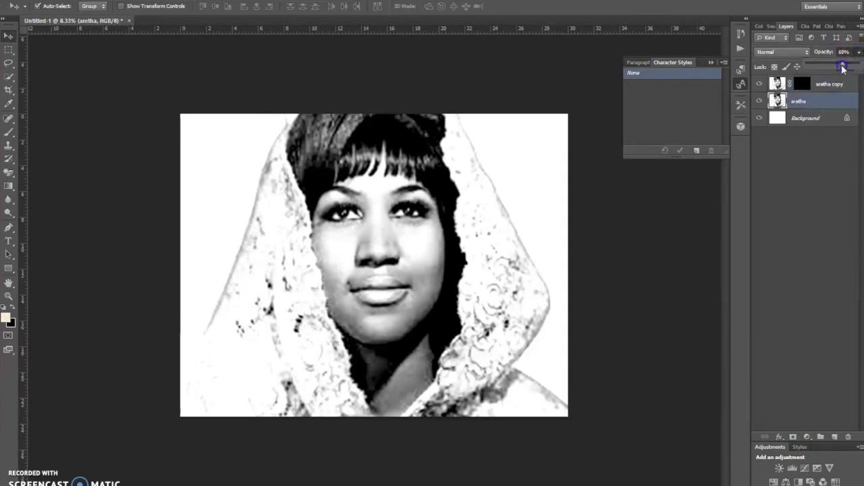
Step: On the aretha copy layer mask, hatch in the left part of the hair with a white size 2 Pencil
{"action": "left_click", "coordinate": [802, 84]}
{"action": "left_click", "coordinate": [9, 133]}
{"action": "left_click", "coordinate": [53, 8]}
{"action": "left_click", "coordinate": [315, 177]}
{"action": "left_click_drag", "start_coordinate": [286, 228], "coordinate": [315, 259]}
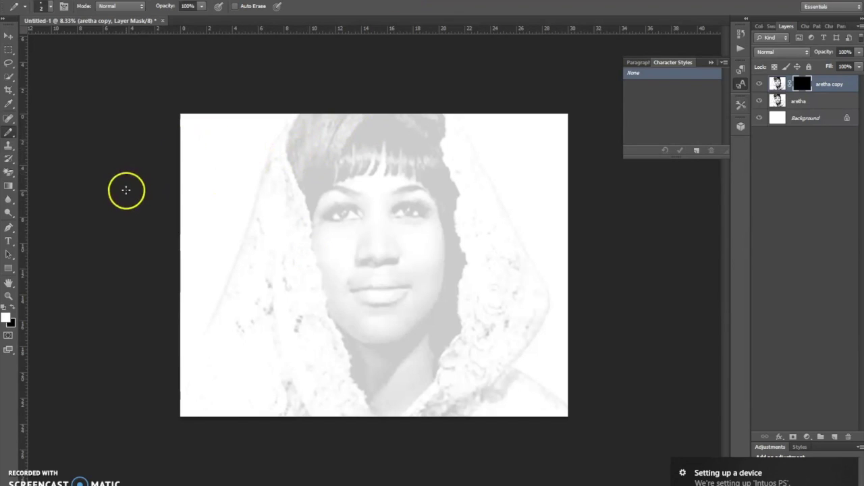
{"action": "mouse_move", "coordinate": [303, 188]}
{"action": "left_mouse_down"}
{"action": "mouse_move", "coordinate": [289, 154]}
{"action": "mouse_move", "coordinate": [308, 121]}
{"action": "mouse_move", "coordinate": [289, 134]}
{"action": "mouse_move", "coordinate": [301, 132]}
{"action": "mouse_move", "coordinate": [300, 149]}
{"action": "mouse_move", "coordinate": [289, 153]}
{"action": "mouse_move", "coordinate": [292, 139]}
{"action": "mouse_move", "coordinate": [310, 205]}
{"action": "mouse_move", "coordinate": [310, 178]}
{"action": "mouse_move", "coordinate": [321, 186]}
{"action": "mouse_move", "coordinate": [335, 174]}
{"action": "mouse_move", "coordinate": [310, 169]}
{"action": "left_mouse_up"}
{"action": "mouse_move", "coordinate": [353, 106]}
{"action": "left_mouse_down"}
{"action": "mouse_move", "coordinate": [320, 158]}
{"action": "mouse_move", "coordinate": [303, 145]}
{"action": "mouse_move", "coordinate": [290, 90]}
{"action": "mouse_move", "coordinate": [305, 168]}
{"action": "mouse_move", "coordinate": [320, 141]}
{"action": "left_mouse_up"}
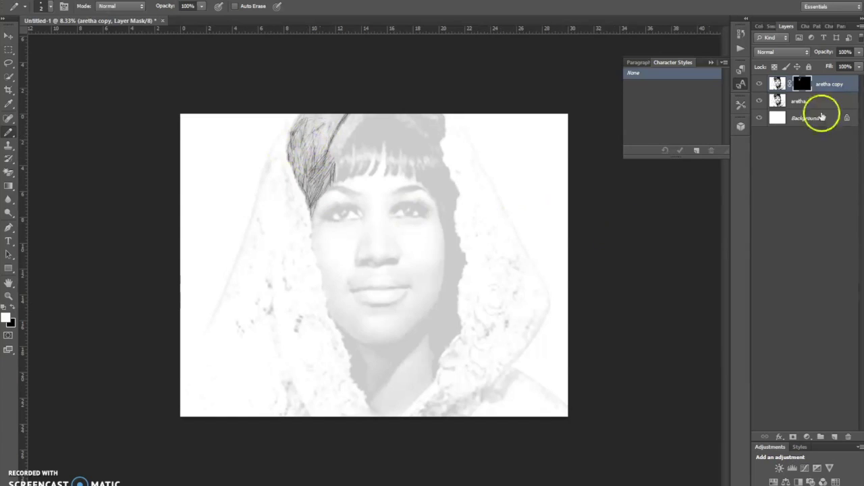
Step: Hatch the fringe, crown and right side of the hair into the aretha copy mask with fine pencil strokes
{"action": "mouse_move", "coordinate": [341, 157]}
{"action": "left_mouse_down"}
{"action": "mouse_move", "coordinate": [356, 133]}
{"action": "mouse_move", "coordinate": [343, 162]}
{"action": "mouse_move", "coordinate": [347, 179]}
{"action": "mouse_move", "coordinate": [354, 128]}
{"action": "mouse_move", "coordinate": [332, 159]}
{"action": "mouse_move", "coordinate": [354, 120]}
{"action": "mouse_move", "coordinate": [356, 141]}
{"action": "mouse_move", "coordinate": [370, 115]}
{"action": "mouse_move", "coordinate": [391, 108]}
{"action": "mouse_move", "coordinate": [392, 134]}
{"action": "mouse_move", "coordinate": [402, 126]}
{"action": "mouse_move", "coordinate": [380, 121]}
{"action": "mouse_move", "coordinate": [365, 132]}
{"action": "mouse_move", "coordinate": [365, 150]}
{"action": "mouse_move", "coordinate": [378, 155]}
{"action": "mouse_move", "coordinate": [391, 133]}
{"action": "mouse_move", "coordinate": [387, 156]}
{"action": "mouse_move", "coordinate": [405, 128]}
{"action": "mouse_move", "coordinate": [409, 158]}
{"action": "mouse_move", "coordinate": [414, 129]}
{"action": "mouse_move", "coordinate": [424, 152]}
{"action": "mouse_move", "coordinate": [405, 127]}
{"action": "mouse_move", "coordinate": [412, 147]}
{"action": "mouse_move", "coordinate": [433, 153]}
{"action": "mouse_move", "coordinate": [408, 152]}
{"action": "mouse_move", "coordinate": [388, 121]}
{"action": "mouse_move", "coordinate": [354, 134]}
{"action": "mouse_move", "coordinate": [428, 134]}
{"action": "mouse_move", "coordinate": [406, 118]}
{"action": "mouse_move", "coordinate": [432, 125]}
{"action": "mouse_move", "coordinate": [444, 116]}
{"action": "mouse_move", "coordinate": [439, 141]}
{"action": "mouse_move", "coordinate": [439, 123]}
{"action": "mouse_move", "coordinate": [418, 130]}
{"action": "mouse_move", "coordinate": [428, 135]}
{"action": "mouse_move", "coordinate": [428, 118]}
{"action": "mouse_move", "coordinate": [440, 123]}
{"action": "mouse_move", "coordinate": [430, 151]}
{"action": "mouse_move", "coordinate": [430, 142]}
{"action": "mouse_move", "coordinate": [418, 147]}
{"action": "mouse_move", "coordinate": [442, 150]}
{"action": "mouse_move", "coordinate": [431, 166]}
{"action": "mouse_move", "coordinate": [451, 176]}
{"action": "mouse_move", "coordinate": [438, 166]}
{"action": "mouse_move", "coordinate": [416, 179]}
{"action": "mouse_move", "coordinate": [418, 170]}
{"action": "mouse_move", "coordinate": [420, 182]}
{"action": "mouse_move", "coordinate": [434, 170]}
{"action": "mouse_move", "coordinate": [439, 215]}
{"action": "left_mouse_up"}
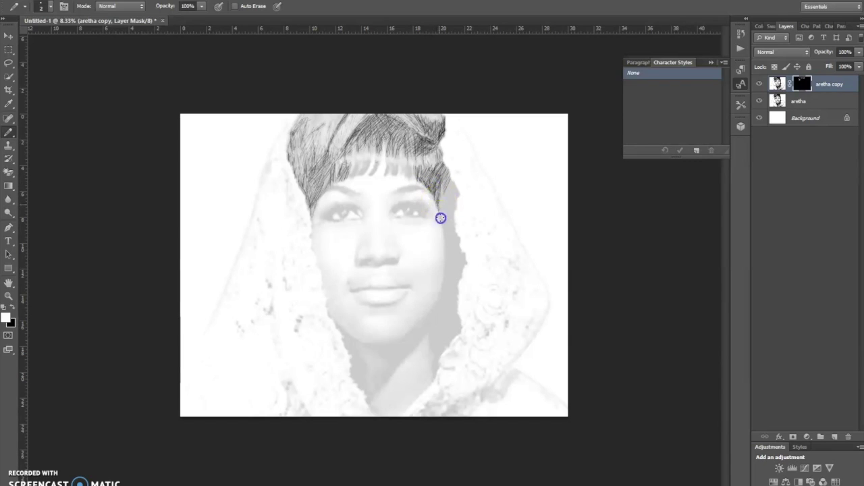
{"action": "left_click_drag", "start_coordinate": [455, 193], "coordinate": [446, 227]}
{"action": "mouse_move", "coordinate": [420, 177]}
{"action": "left_mouse_down"}
{"action": "mouse_move", "coordinate": [440, 233]}
{"action": "mouse_move", "coordinate": [449, 223]}
{"action": "mouse_move", "coordinate": [449, 243]}
{"action": "mouse_move", "coordinate": [447, 234]}
{"action": "mouse_move", "coordinate": [459, 240]}
{"action": "mouse_move", "coordinate": [448, 236]}
{"action": "mouse_move", "coordinate": [464, 267]}
{"action": "mouse_move", "coordinate": [458, 278]}
{"action": "mouse_move", "coordinate": [450, 281]}
{"action": "mouse_move", "coordinate": [446, 262]}
{"action": "mouse_move", "coordinate": [445, 271]}
{"action": "mouse_move", "coordinate": [450, 249]}
{"action": "mouse_move", "coordinate": [462, 266]}
{"action": "mouse_move", "coordinate": [443, 190]}
{"action": "mouse_move", "coordinate": [439, 211]}
{"action": "mouse_move", "coordinate": [443, 170]}
{"action": "mouse_move", "coordinate": [425, 176]}
{"action": "mouse_move", "coordinate": [403, 164]}
{"action": "mouse_move", "coordinate": [406, 154]}
{"action": "mouse_move", "coordinate": [388, 164]}
{"action": "mouse_move", "coordinate": [395, 169]}
{"action": "mouse_move", "coordinate": [378, 158]}
{"action": "mouse_move", "coordinate": [374, 166]}
{"action": "mouse_move", "coordinate": [356, 164]}
{"action": "mouse_move", "coordinate": [309, 143]}
{"action": "mouse_move", "coordinate": [300, 125]}
{"action": "mouse_move", "coordinate": [317, 128]}
{"action": "mouse_move", "coordinate": [296, 148]}
{"action": "left_mouse_up"}
{"action": "mouse_move", "coordinate": [306, 185]}
{"action": "left_mouse_down"}
{"action": "mouse_move", "coordinate": [328, 174]}
{"action": "mouse_move", "coordinate": [309, 197]}
{"action": "mouse_move", "coordinate": [300, 177]}
{"action": "mouse_move", "coordinate": [327, 177]}
{"action": "mouse_move", "coordinate": [303, 176]}
{"action": "left_mouse_up"}
Step: Lower the Pencil opacity to 54% and sketch both eyebrows and eyes into the mask
{"action": "left_click", "coordinate": [201, 6]}
{"action": "left_click_drag", "start_coordinate": [202, 18], "coordinate": [181, 22]}
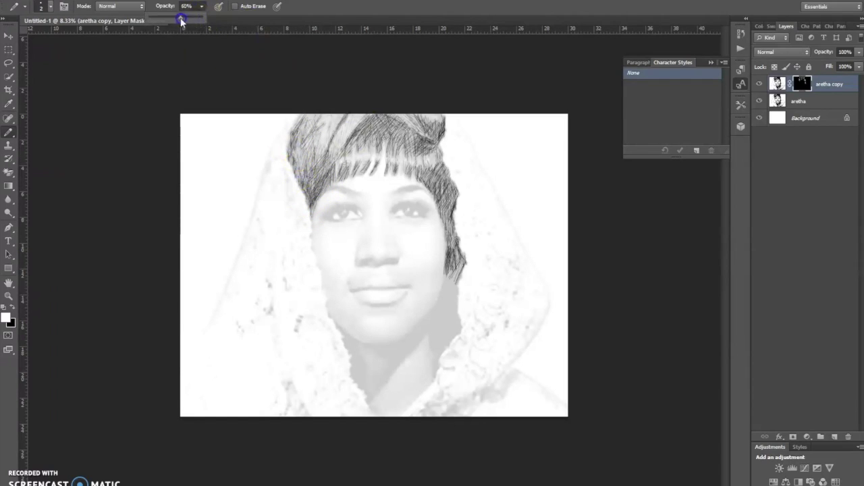
{"action": "mouse_move", "coordinate": [353, 191]}
{"action": "left_mouse_down"}
{"action": "mouse_move", "coordinate": [337, 185]}
{"action": "mouse_move", "coordinate": [396, 197]}
{"action": "left_mouse_up"}
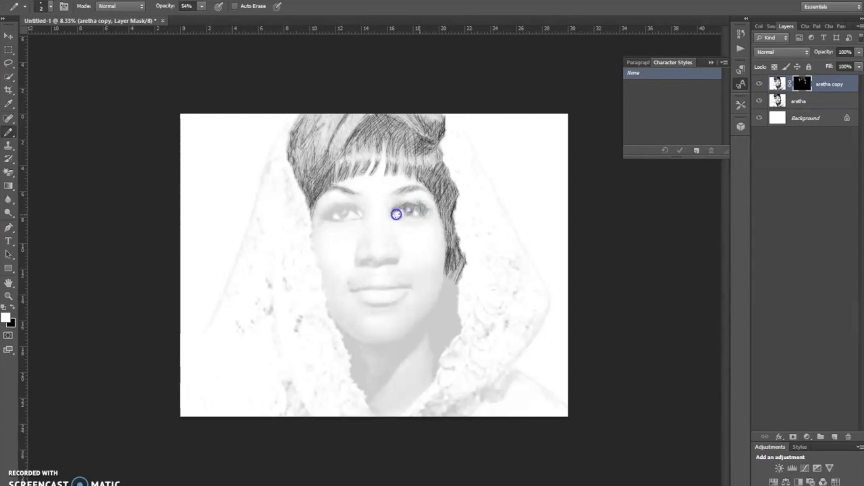
{"action": "mouse_move", "coordinate": [399, 207]}
{"action": "left_mouse_down"}
{"action": "mouse_move", "coordinate": [392, 212]}
{"action": "mouse_move", "coordinate": [424, 210]}
{"action": "left_mouse_up"}
{"action": "left_click_drag", "start_coordinate": [353, 205], "coordinate": [336, 210]}
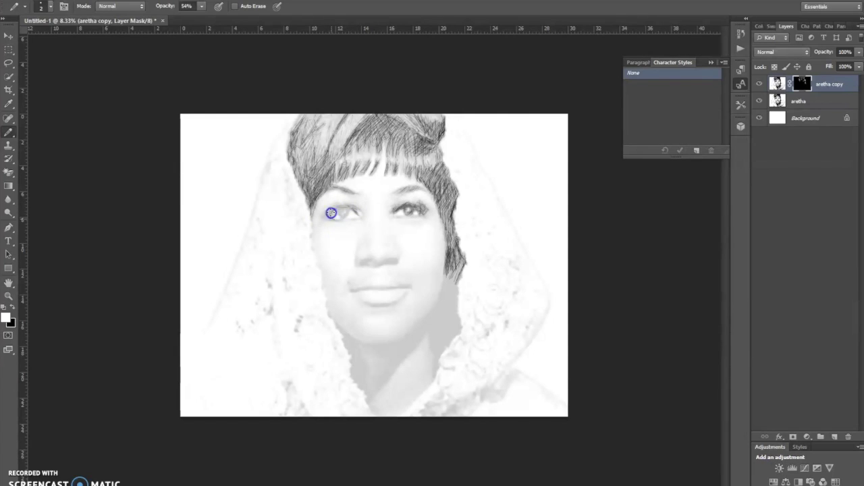
{"action": "left_click_drag", "start_coordinate": [336, 212], "coordinate": [346, 215]}
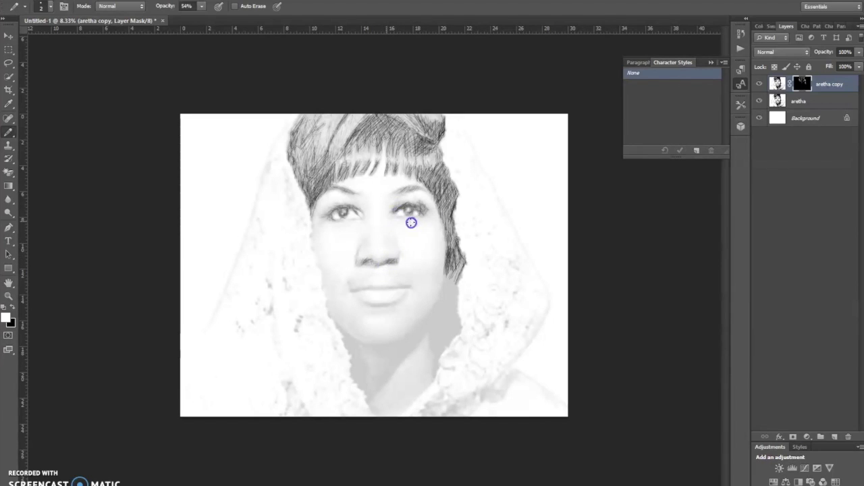
Step: Sketch the nose, lips, cheeks and jaw shading into the mask, and check the drawing without the aretha layer
{"action": "mouse_move", "coordinate": [315, 229]}
{"action": "left_mouse_down"}
{"action": "mouse_move", "coordinate": [330, 306]}
{"action": "mouse_move", "coordinate": [334, 316]}
{"action": "mouse_move", "coordinate": [339, 289]}
{"action": "mouse_move", "coordinate": [335, 315]}
{"action": "mouse_move", "coordinate": [344, 327]}
{"action": "mouse_move", "coordinate": [385, 317]}
{"action": "left_mouse_up"}
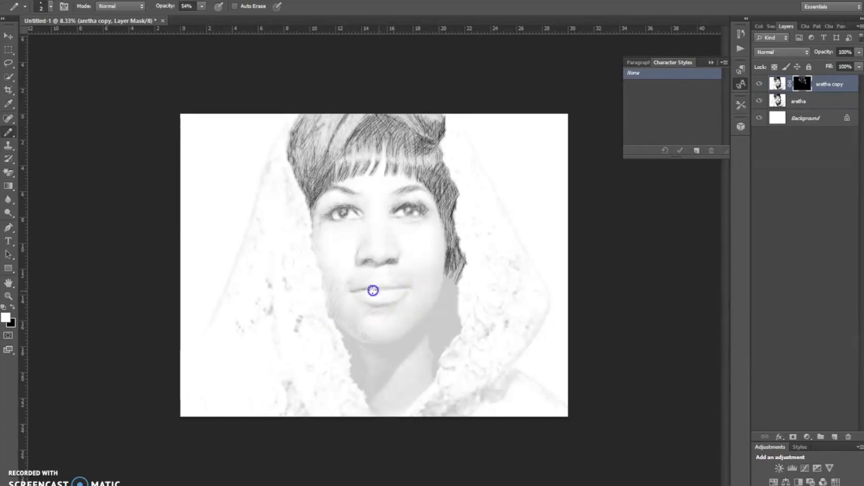
{"action": "mouse_move", "coordinate": [404, 291]}
{"action": "left_mouse_down"}
{"action": "mouse_move", "coordinate": [388, 305]}
{"action": "mouse_move", "coordinate": [405, 285]}
{"action": "mouse_move", "coordinate": [434, 305]}
{"action": "left_mouse_up"}
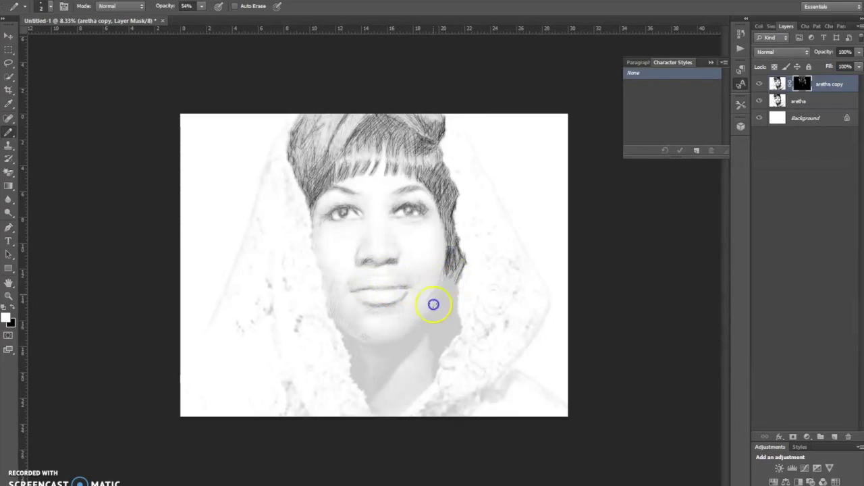
{"action": "left_click_drag", "start_coordinate": [448, 254], "coordinate": [438, 208]}
{"action": "left_click", "coordinate": [759, 101]}
{"action": "left_click", "coordinate": [759, 101]}
Step: Raise the Pencil opacity to 100% and trace the edges and lace details on the left side of the scarf
{"action": "mouse_move", "coordinate": [287, 183]}
{"action": "left_mouse_down"}
{"action": "mouse_move", "coordinate": [291, 193]}
{"action": "mouse_move", "coordinate": [274, 160]}
{"action": "left_mouse_up"}
{"action": "left_click_drag", "start_coordinate": [202, 6], "coordinate": [232, 18]}
{"action": "left_click", "coordinate": [268, 287]}
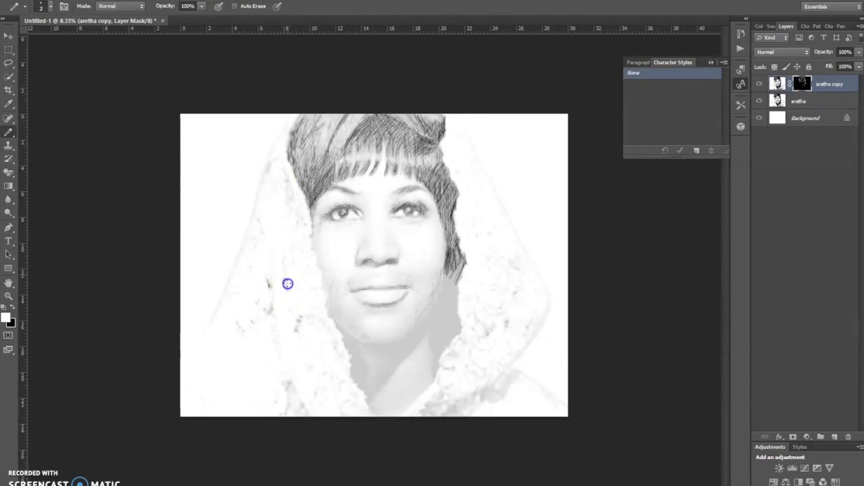
{"action": "left_click_drag", "start_coordinate": [249, 328], "coordinate": [244, 332]}
{"action": "mouse_move", "coordinate": [249, 227]}
{"action": "left_mouse_down"}
{"action": "mouse_move", "coordinate": [278, 137]}
{"action": "mouse_move", "coordinate": [228, 284]}
{"action": "left_mouse_up"}
{"action": "mouse_move", "coordinate": [303, 276]}
{"action": "left_mouse_down"}
{"action": "mouse_move", "coordinate": [333, 334]}
{"action": "mouse_move", "coordinate": [326, 339]}
{"action": "mouse_move", "coordinate": [290, 204]}
{"action": "left_mouse_up"}
Step: Hatch the dark shadow under the chin, along the neck and beside the right jaw up to the hair
{"action": "mouse_move", "coordinate": [290, 301]}
{"action": "left_mouse_down"}
{"action": "mouse_move", "coordinate": [285, 376]}
{"action": "mouse_move", "coordinate": [303, 399]}
{"action": "mouse_move", "coordinate": [353, 385]}
{"action": "mouse_move", "coordinate": [357, 345]}
{"action": "mouse_move", "coordinate": [348, 347]}
{"action": "mouse_move", "coordinate": [334, 316]}
{"action": "mouse_move", "coordinate": [367, 383]}
{"action": "mouse_move", "coordinate": [404, 399]}
{"action": "mouse_move", "coordinate": [392, 365]}
{"action": "mouse_move", "coordinate": [378, 384]}
{"action": "mouse_move", "coordinate": [374, 370]}
{"action": "mouse_move", "coordinate": [359, 368]}
{"action": "mouse_move", "coordinate": [396, 353]}
{"action": "mouse_move", "coordinate": [368, 348]}
{"action": "mouse_move", "coordinate": [420, 335]}
{"action": "mouse_move", "coordinate": [429, 322]}
{"action": "mouse_move", "coordinate": [433, 371]}
{"action": "mouse_move", "coordinate": [436, 343]}
{"action": "mouse_move", "coordinate": [373, 386]}
{"action": "mouse_move", "coordinate": [369, 380]}
{"action": "mouse_move", "coordinate": [398, 354]}
{"action": "mouse_move", "coordinate": [358, 348]}
{"action": "mouse_move", "coordinate": [407, 351]}
{"action": "mouse_move", "coordinate": [397, 362]}
{"action": "mouse_move", "coordinate": [430, 329]}
{"action": "mouse_move", "coordinate": [372, 351]}
{"action": "mouse_move", "coordinate": [401, 351]}
{"action": "mouse_move", "coordinate": [367, 396]}
{"action": "mouse_move", "coordinate": [356, 357]}
{"action": "left_mouse_up"}
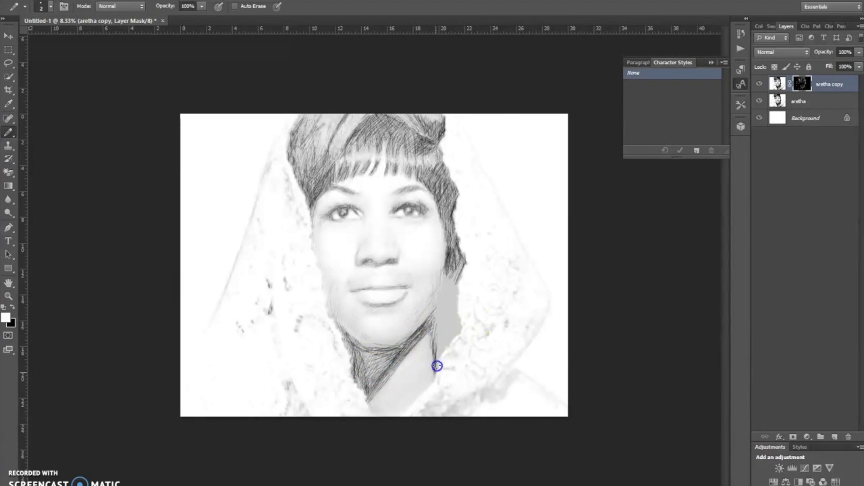
{"action": "mouse_move", "coordinate": [455, 316]}
{"action": "left_mouse_down"}
{"action": "mouse_move", "coordinate": [452, 267]}
{"action": "mouse_move", "coordinate": [443, 312]}
{"action": "mouse_move", "coordinate": [456, 295]}
{"action": "mouse_move", "coordinate": [447, 293]}
{"action": "mouse_move", "coordinate": [438, 318]}
{"action": "mouse_move", "coordinate": [441, 300]}
{"action": "mouse_move", "coordinate": [439, 326]}
{"action": "mouse_move", "coordinate": [454, 302]}
{"action": "mouse_move", "coordinate": [443, 350]}
{"action": "mouse_move", "coordinate": [454, 317]}
{"action": "left_mouse_up"}
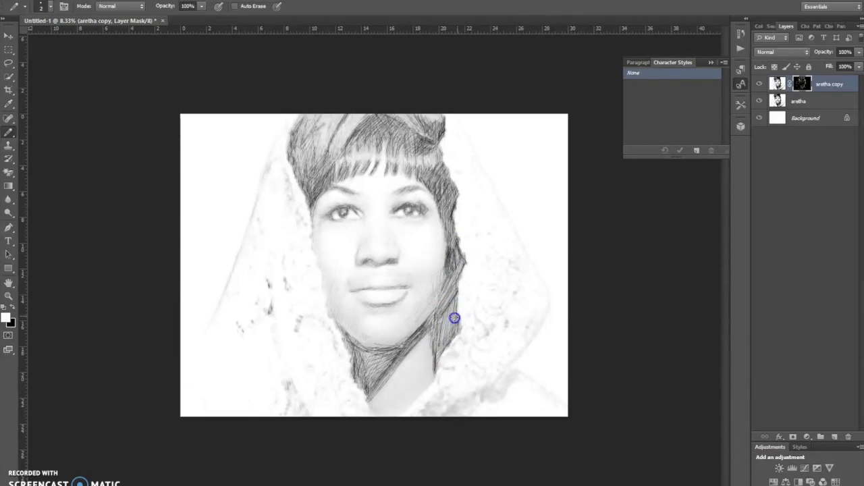
{"action": "mouse_move", "coordinate": [443, 285]}
{"action": "left_mouse_down"}
{"action": "mouse_move", "coordinate": [448, 257]}
{"action": "mouse_move", "coordinate": [451, 330]}
{"action": "mouse_move", "coordinate": [434, 320]}
{"action": "mouse_move", "coordinate": [450, 292]}
{"action": "left_mouse_up"}
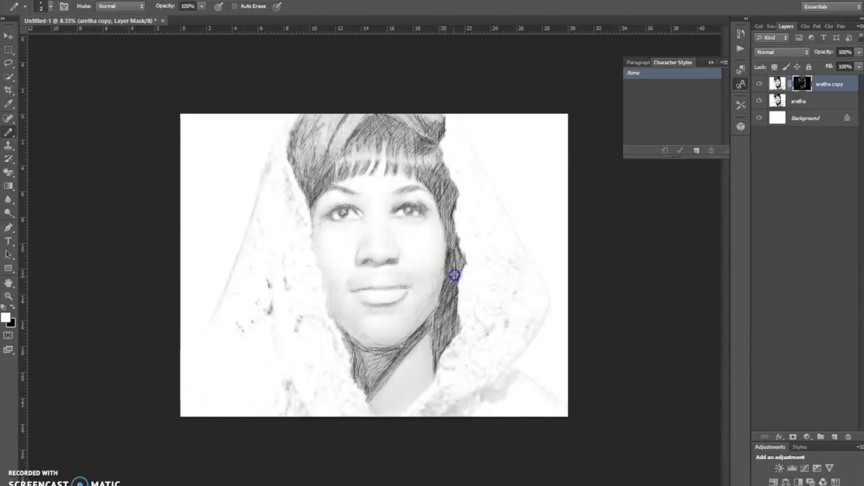
{"action": "left_click_drag", "start_coordinate": [459, 252], "coordinate": [453, 234]}
Step: Sketch the lower-right folds, lace details and outer edge of the scarf into the mask
{"action": "left_click_drag", "start_coordinate": [438, 410], "coordinate": [436, 410]}
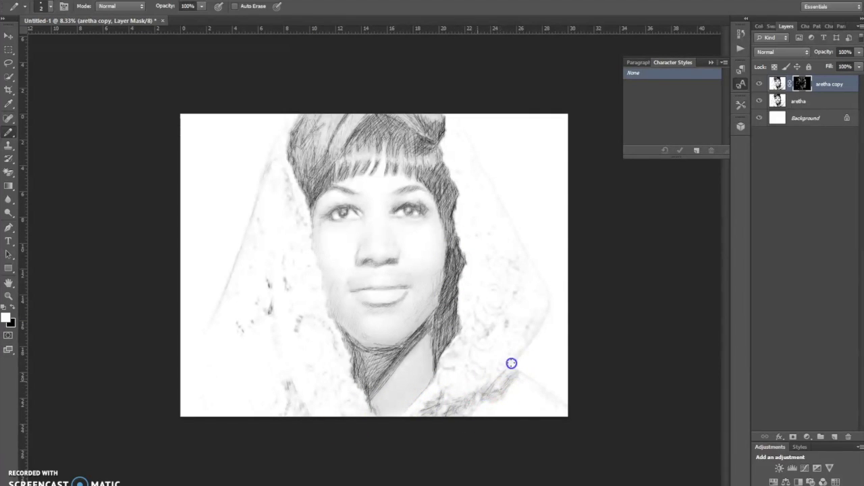
{"action": "left_click", "coordinate": [445, 333]}
{"action": "left_click", "coordinate": [496, 264]}
{"action": "left_click", "coordinate": [444, 287]}
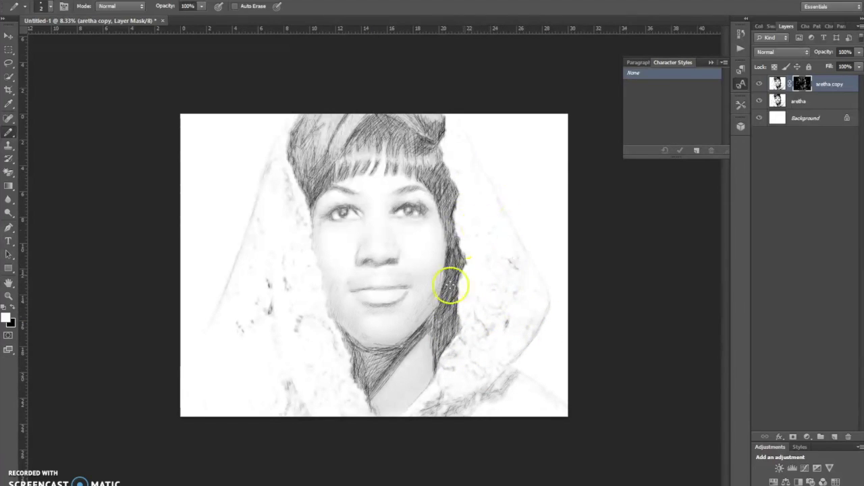
{"action": "left_click", "coordinate": [538, 324]}
Step: Darken the left jawline, neck shadow and right hair edge, hiding the aretha layer temporarily to judge the strokes
{"action": "left_click", "coordinate": [334, 324]}
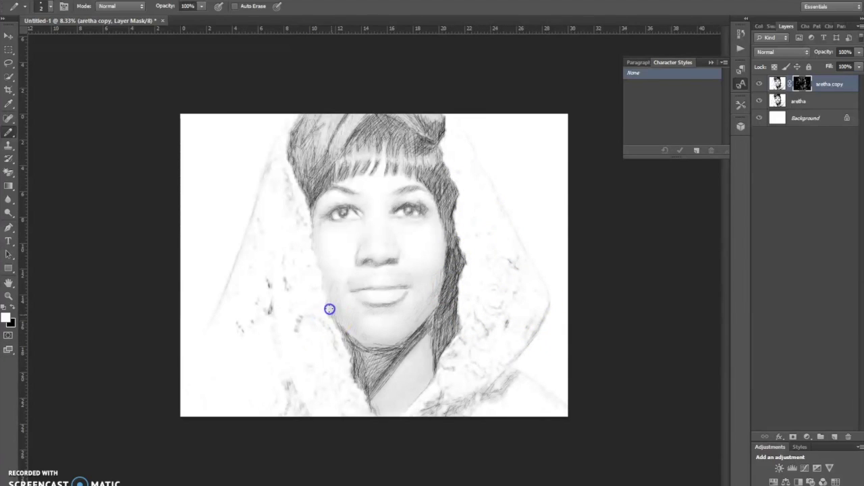
{"action": "left_click_drag", "start_coordinate": [354, 343], "coordinate": [344, 337]}
{"action": "left_click", "coordinate": [759, 101]}
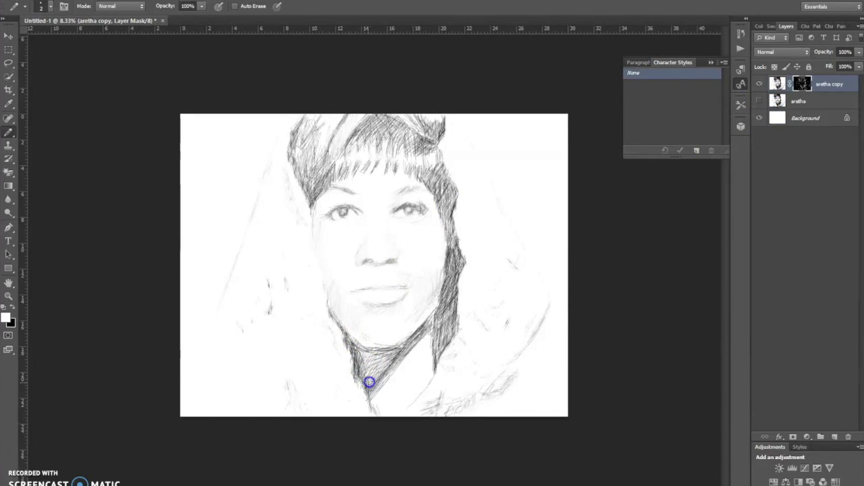
{"action": "mouse_move", "coordinate": [388, 373]}
{"action": "left_mouse_down"}
{"action": "mouse_move", "coordinate": [411, 348]}
{"action": "mouse_move", "coordinate": [434, 313]}
{"action": "mouse_move", "coordinate": [446, 333]}
{"action": "mouse_move", "coordinate": [452, 329]}
{"action": "mouse_move", "coordinate": [445, 320]}
{"action": "mouse_move", "coordinate": [436, 329]}
{"action": "mouse_move", "coordinate": [452, 302]}
{"action": "mouse_move", "coordinate": [468, 224]}
{"action": "mouse_move", "coordinate": [452, 242]}
{"action": "mouse_move", "coordinate": [455, 253]}
{"action": "mouse_move", "coordinate": [448, 202]}
{"action": "mouse_move", "coordinate": [440, 211]}
{"action": "mouse_move", "coordinate": [444, 177]}
{"action": "left_mouse_up"}
{"action": "left_click", "coordinate": [759, 101]}
Step: Add pencil strokes to the outer edge and lace pattern on the right side of the scarf
{"action": "left_click_drag", "start_coordinate": [520, 234], "coordinate": [486, 169]}
{"action": "left_click_drag", "start_coordinate": [514, 267], "coordinate": [507, 261]}
{"action": "left_click_drag", "start_coordinate": [495, 308], "coordinate": [477, 305]}
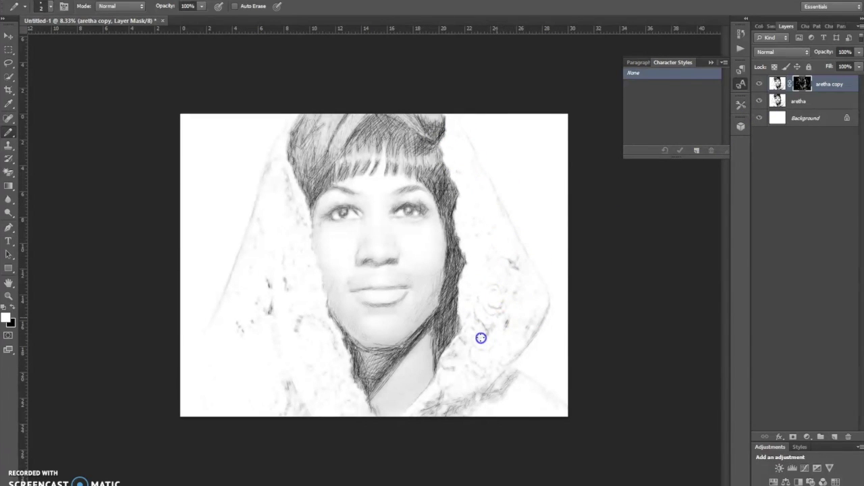
Step: Hide the aretha layer and strengthen the eyes, nostrils and lip line with more pencil strokes
{"action": "left_click", "coordinate": [759, 101]}
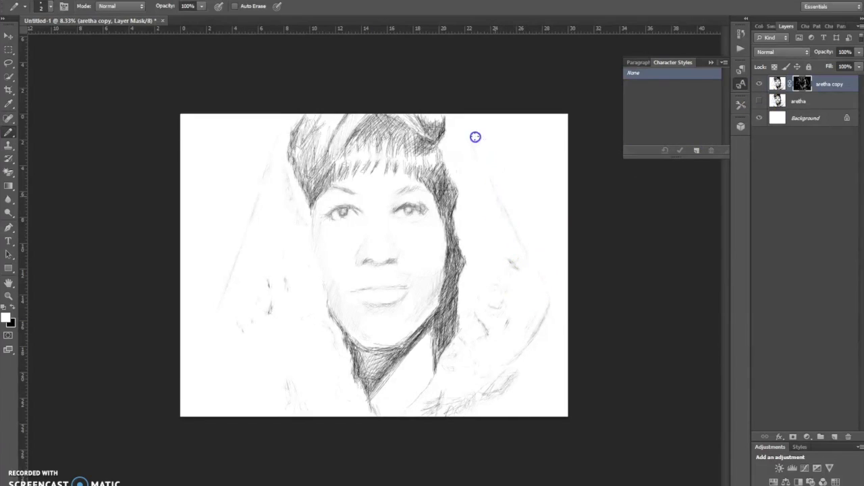
{"action": "mouse_move", "coordinate": [485, 259]}
{"action": "left_mouse_down"}
{"action": "mouse_move", "coordinate": [473, 366]}
{"action": "mouse_move", "coordinate": [437, 356]}
{"action": "mouse_move", "coordinate": [444, 299]}
{"action": "mouse_move", "coordinate": [416, 208]}
{"action": "left_mouse_up"}
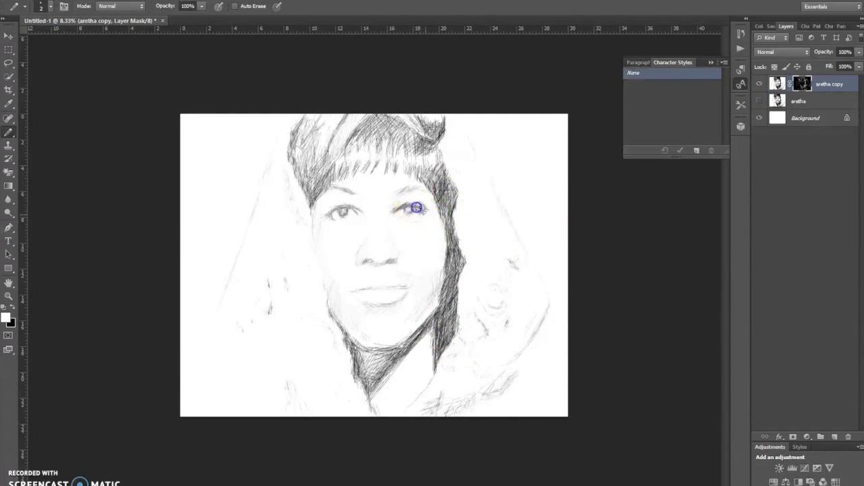
{"action": "left_click_drag", "start_coordinate": [343, 209], "coordinate": [345, 212]}
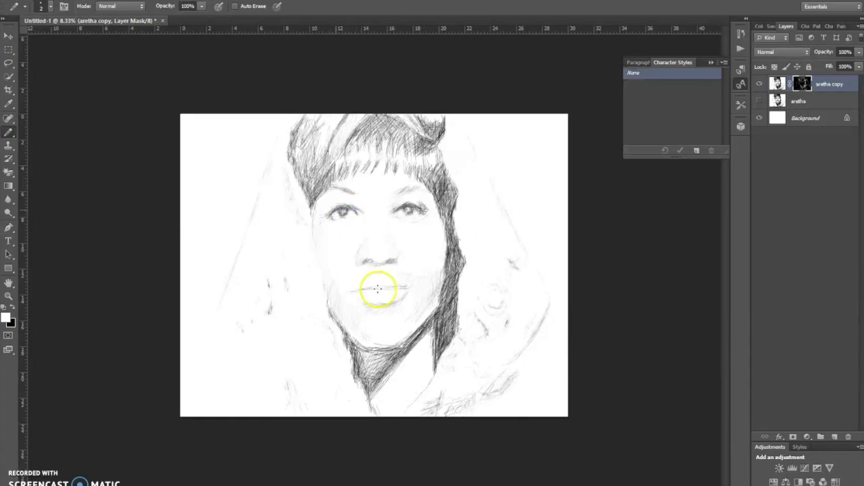
{"action": "left_click_drag", "start_coordinate": [366, 263], "coordinate": [393, 262]}
{"action": "left_click_drag", "start_coordinate": [365, 291], "coordinate": [409, 289]}
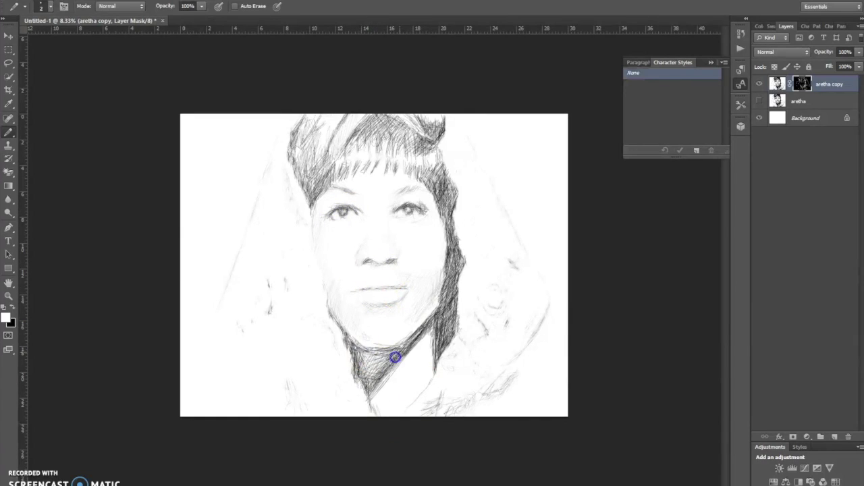
Step: Reinforce the left hairline, left scarf edge and left side of the face with pencil strokes
{"action": "left_click", "coordinate": [308, 198]}
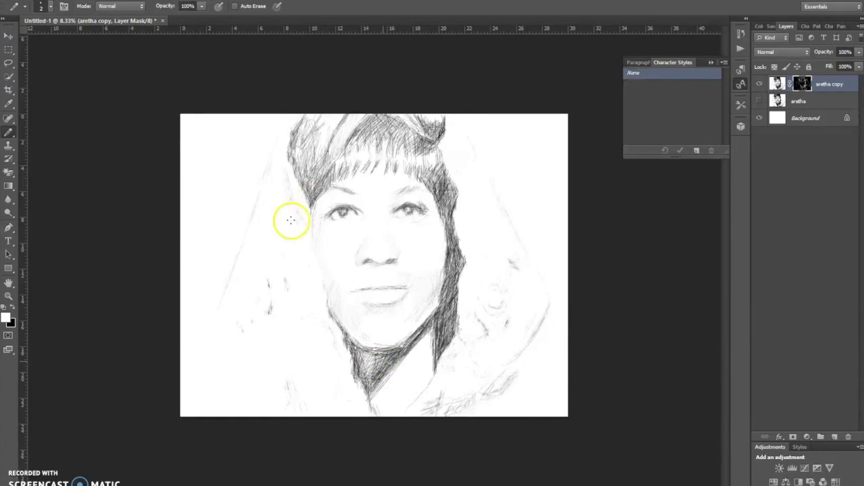
{"action": "left_click", "coordinate": [249, 222]}
{"action": "left_click", "coordinate": [299, 385]}
{"action": "left_click", "coordinate": [346, 313]}
Step: Compare the drawing with the aretha layer shown and hidden, and add finishing strokes to the right face edge and fringe
{"action": "left_click", "coordinate": [759, 100]}
{"action": "left_click", "coordinate": [759, 100]}
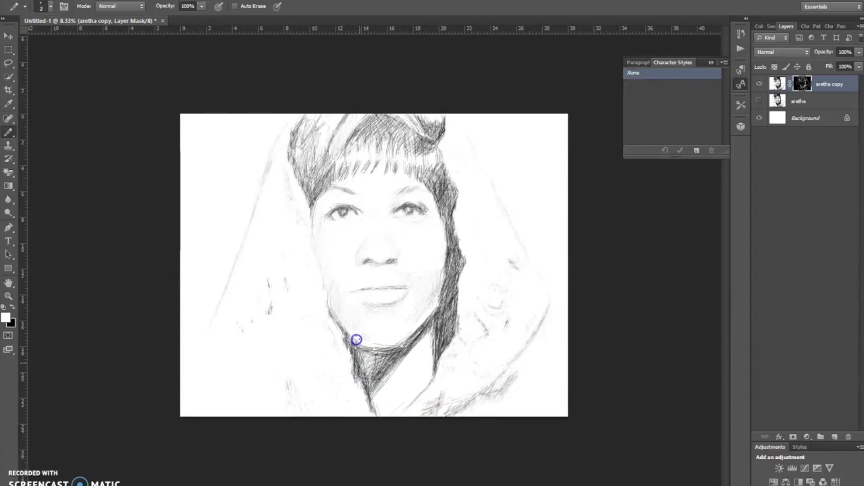
{"action": "mouse_move", "coordinate": [441, 297]}
{"action": "left_mouse_down"}
{"action": "mouse_move", "coordinate": [438, 312]}
{"action": "mouse_move", "coordinate": [451, 260]}
{"action": "mouse_move", "coordinate": [441, 179]}
{"action": "left_mouse_up"}
{"action": "mouse_move", "coordinate": [393, 161]}
{"action": "left_mouse_down"}
{"action": "mouse_move", "coordinate": [396, 144]}
{"action": "mouse_move", "coordinate": [414, 177]}
{"action": "mouse_move", "coordinate": [439, 155]}
{"action": "left_mouse_up"}
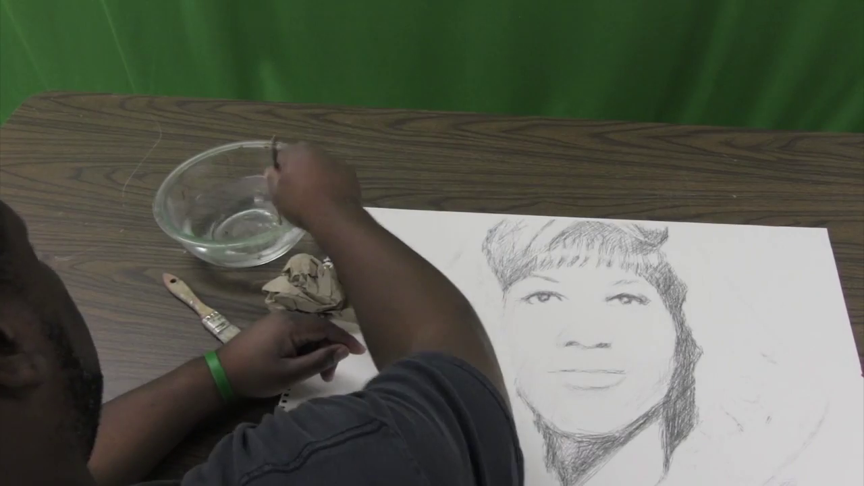